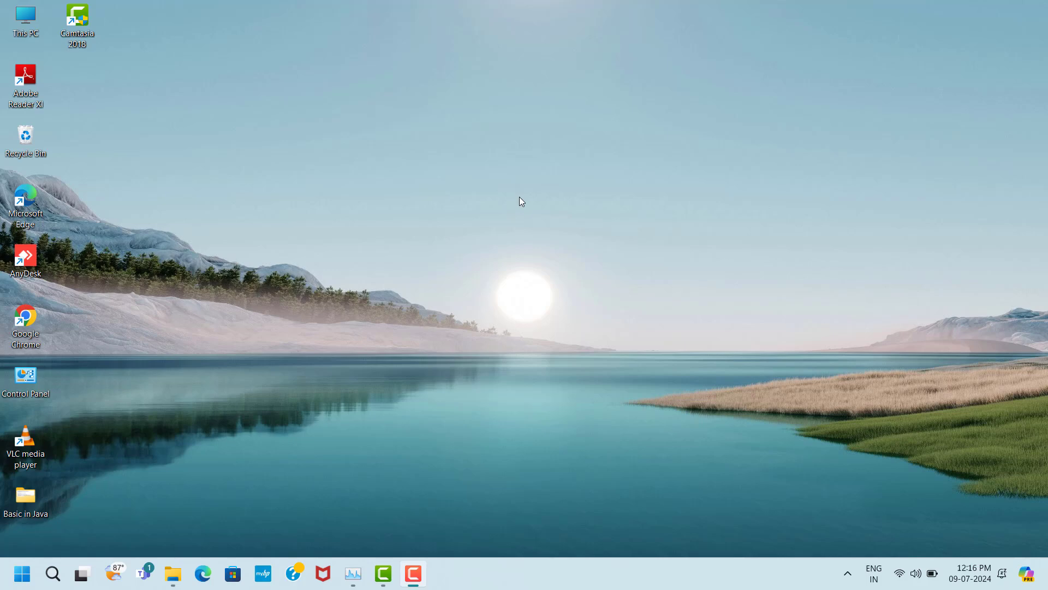
# Open the roaming application data folder by running %appdata%
pyautogui.press('super+r')
pyautogui.write('%')
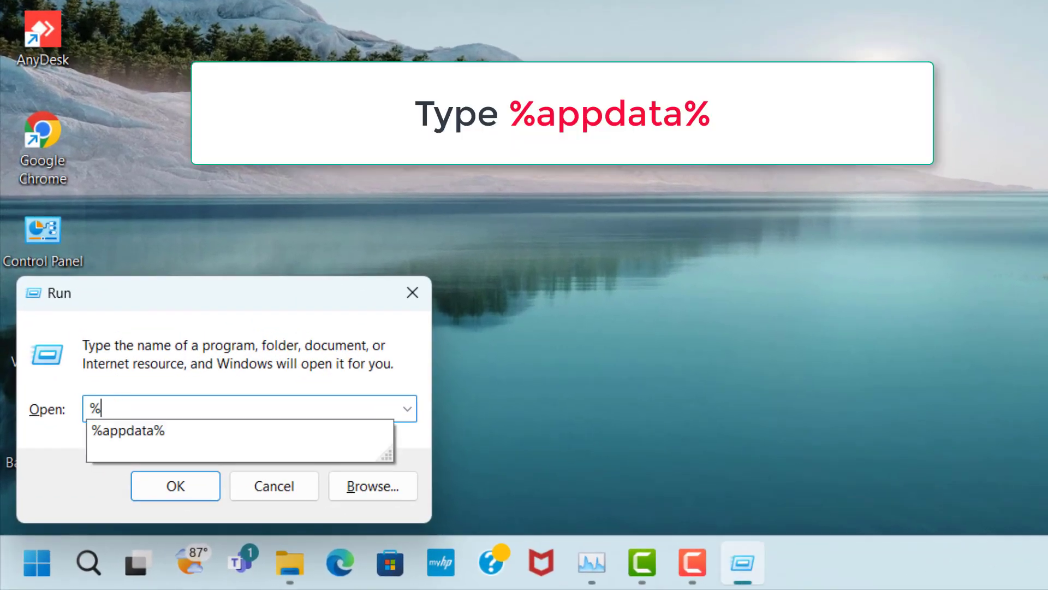
pyautogui.write('appdata%')
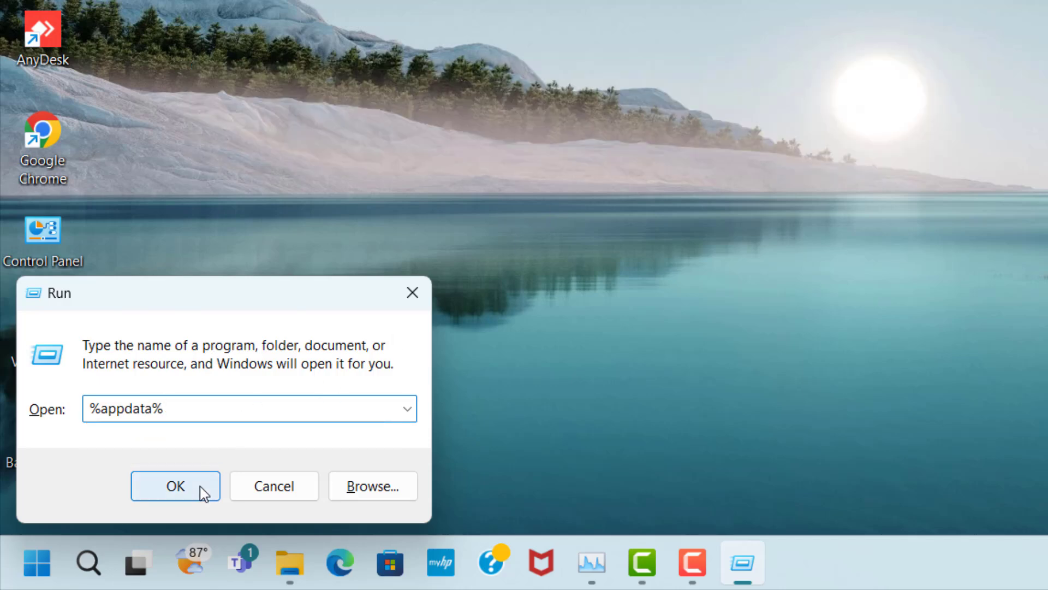
pyautogui.click(201, 485)
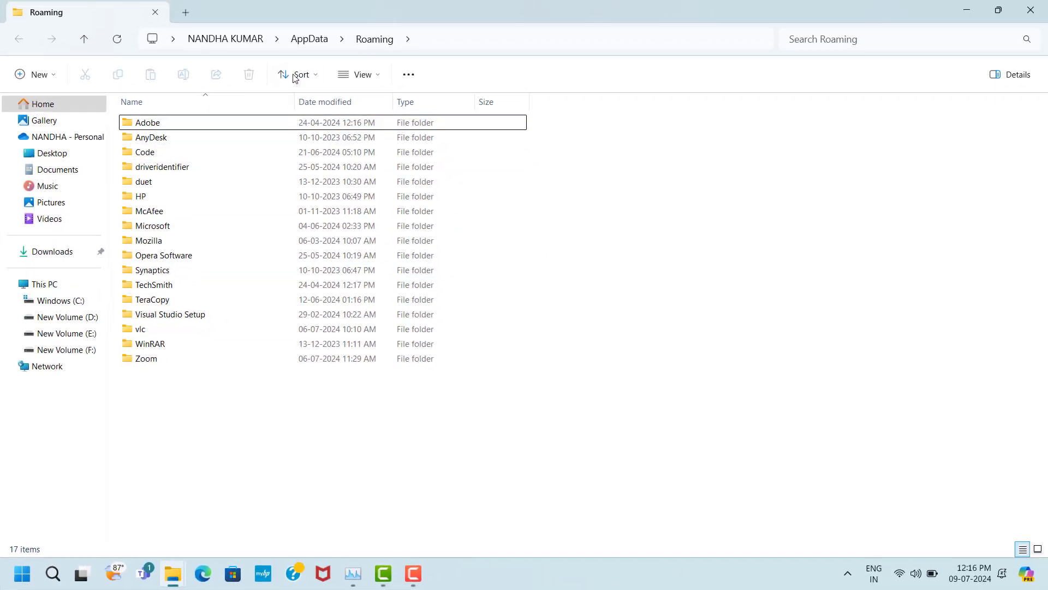
# Go up to the AppData folder and open the Temp folder inside Local
pyautogui.click(309, 39)
pyautogui.click(191, 123)
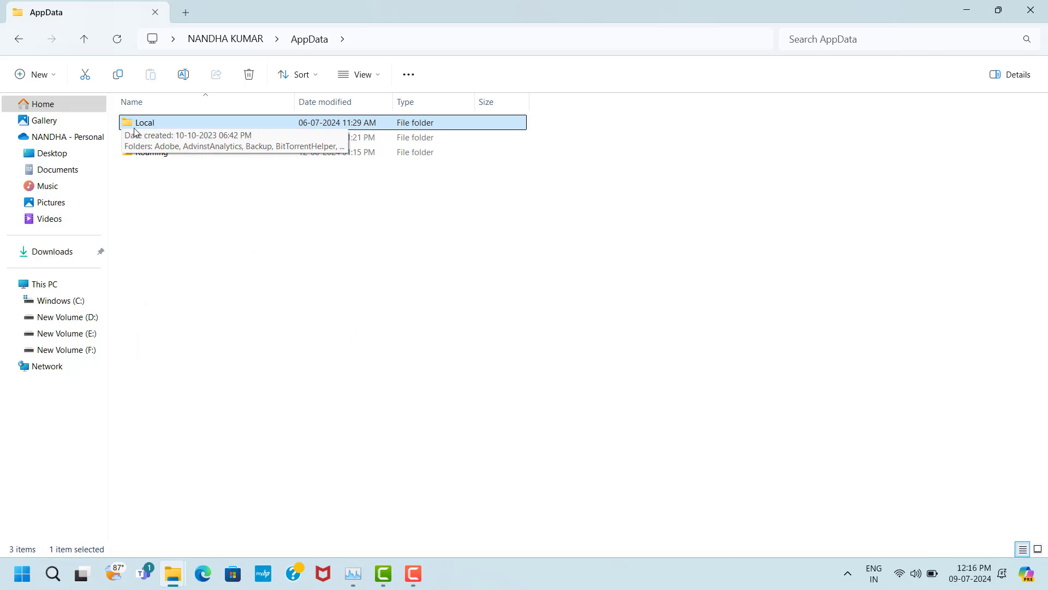
pyautogui.doubleClick(189, 127)
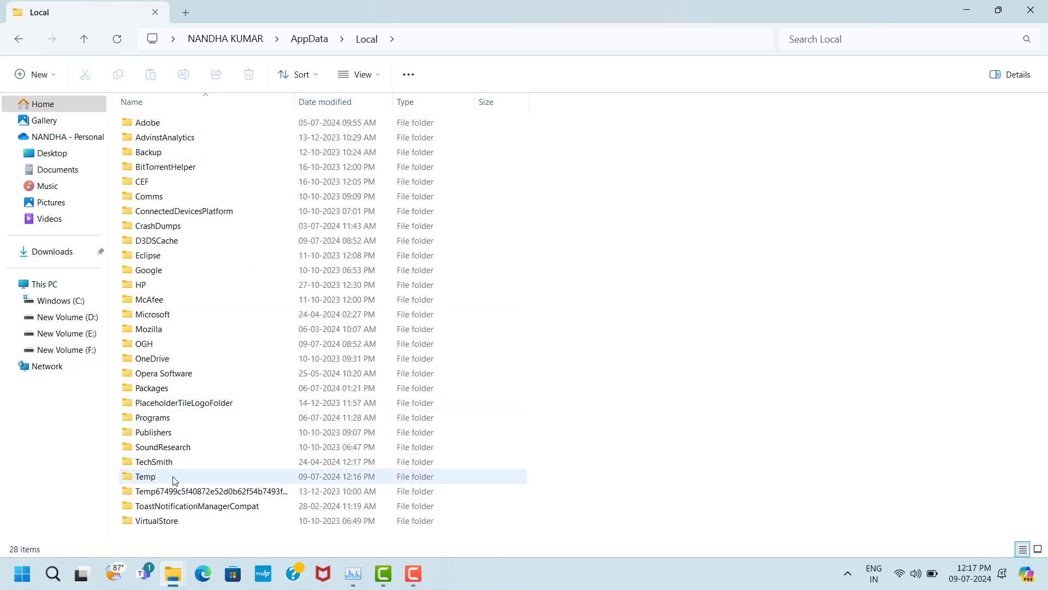
pyautogui.click(136, 477)
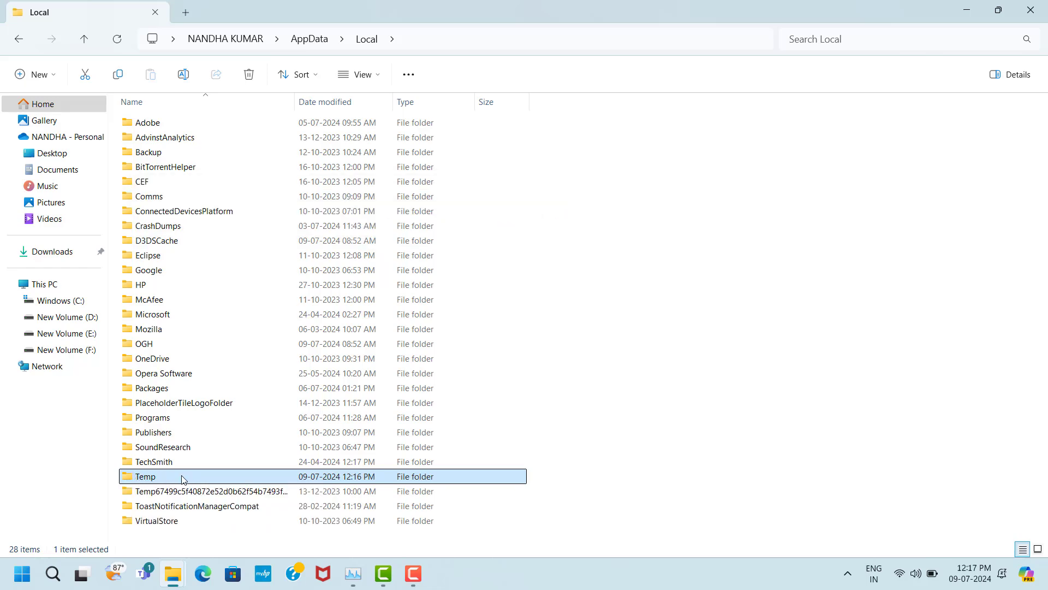
pyautogui.doubleClick(141, 476)
# Select all files and folders in the AppData Local Temp folder for deletion
pyautogui.click(276, 127)
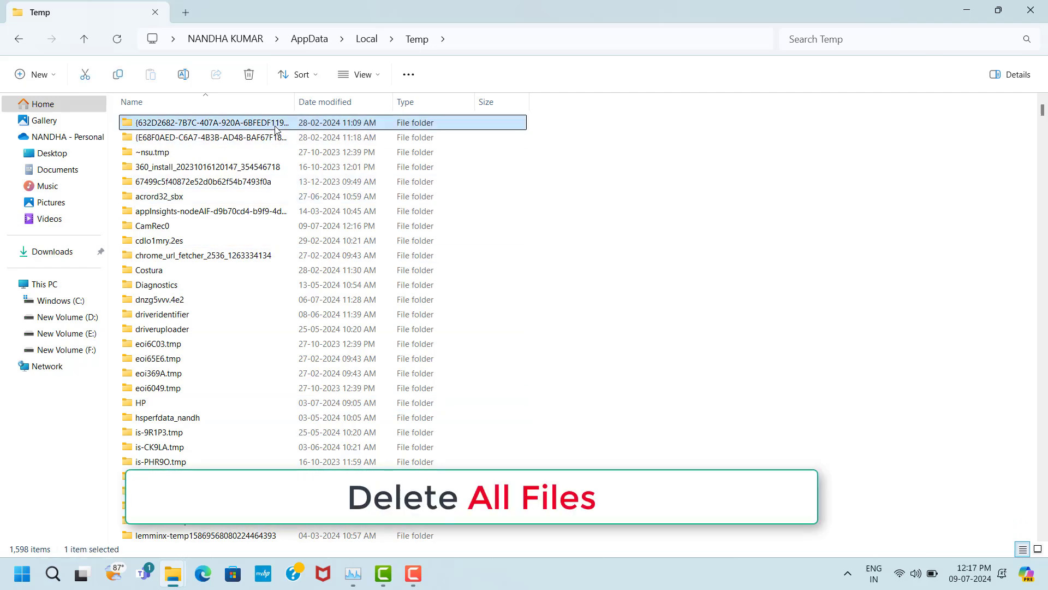
pyautogui.hotkey('ctrl', 'a')
pyautogui.rightClick(276, 127)
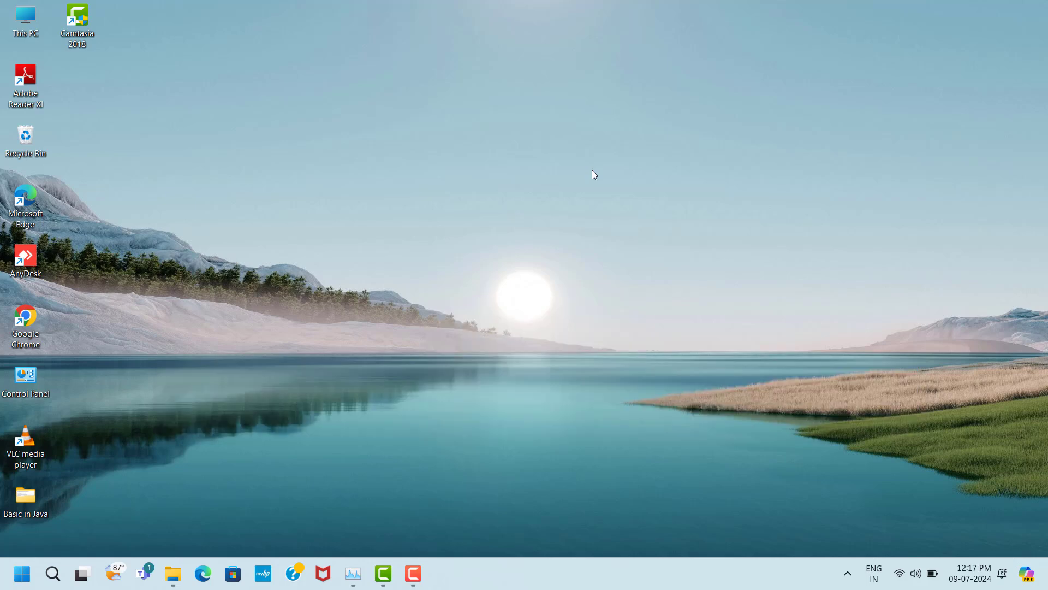
# Open the Windows Temp folder by running temp
pyautogui.press('super+r')
pyautogui.write('te')
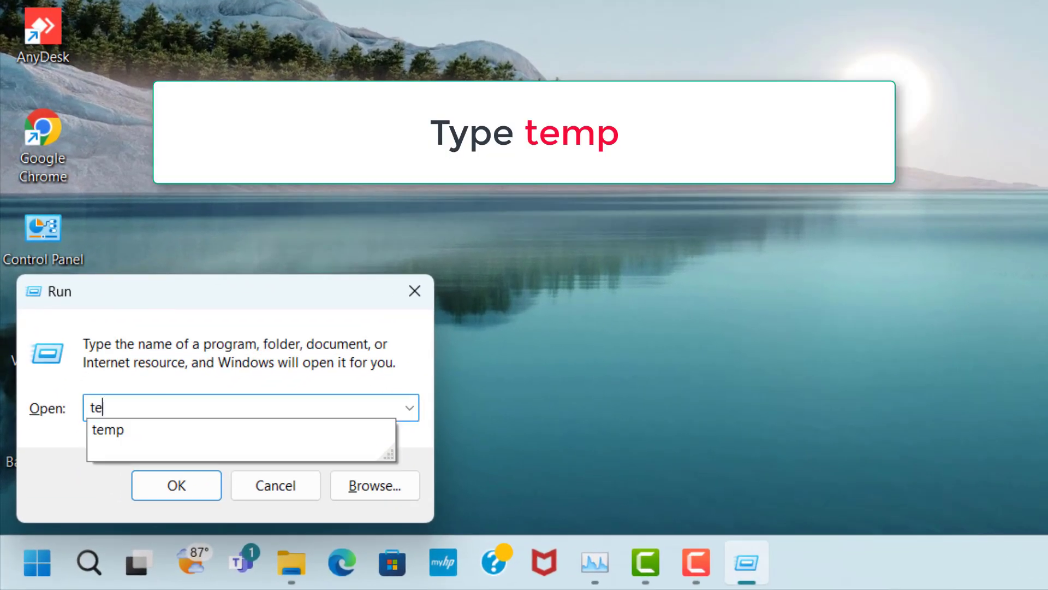
pyautogui.write('mp')
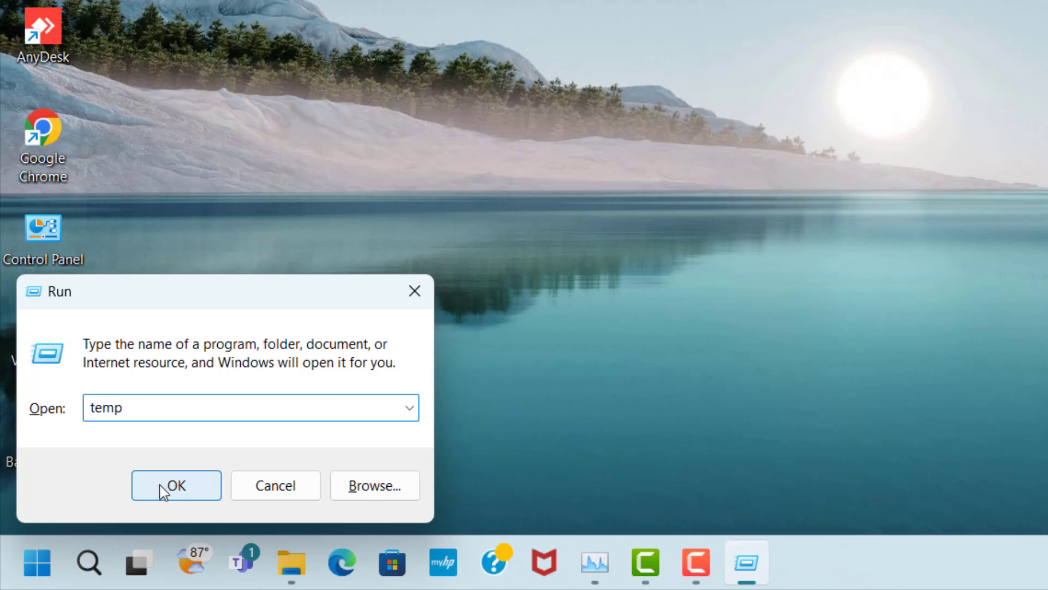
pyautogui.click(195, 492)
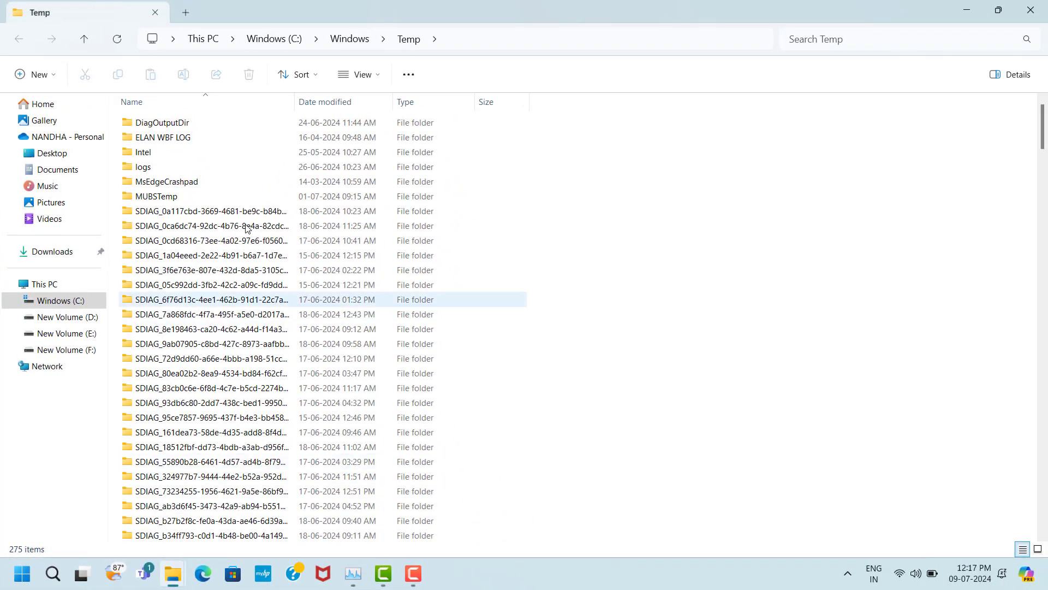
# Select all files and folders in the Windows Temp folder for deletion
pyautogui.click(281, 80)
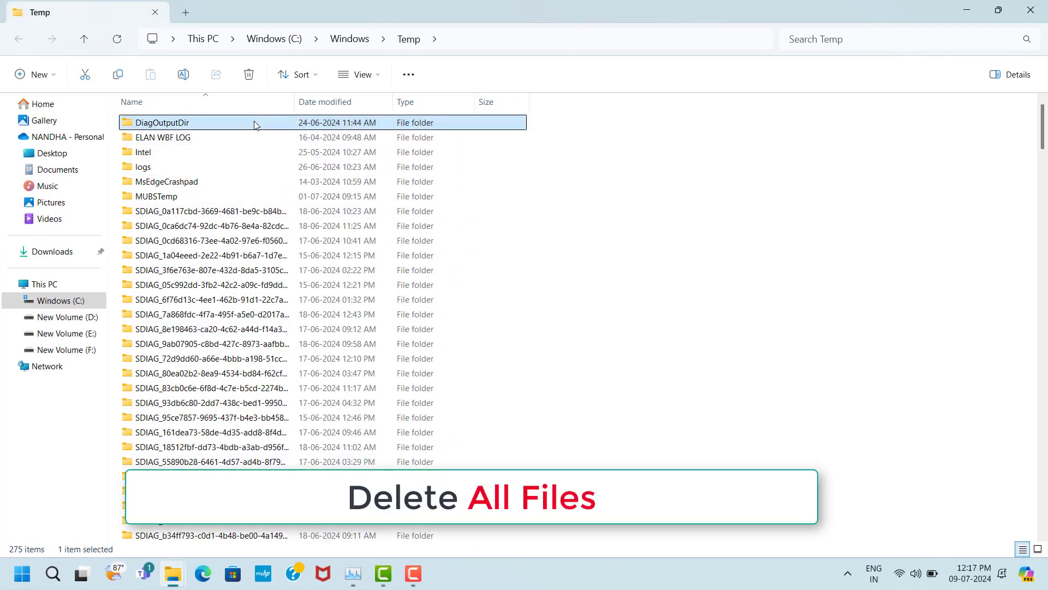
pyautogui.hotkey('ctrl', 'a')
pyautogui.rightClick(255, 125)
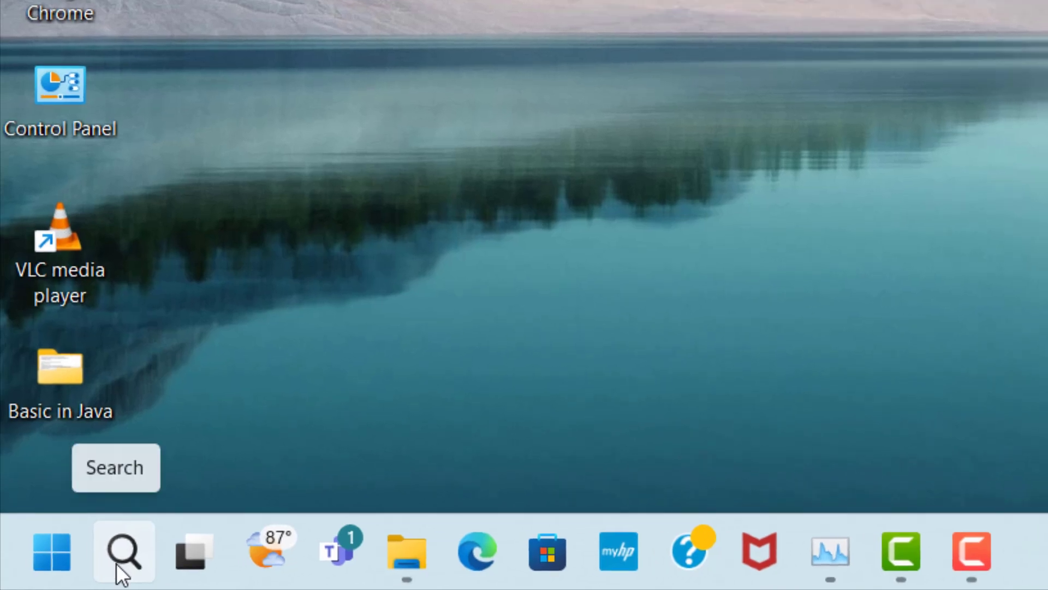
# Search Windows for the Check for updates setting, open it and start an update check
pyautogui.click(122, 568)
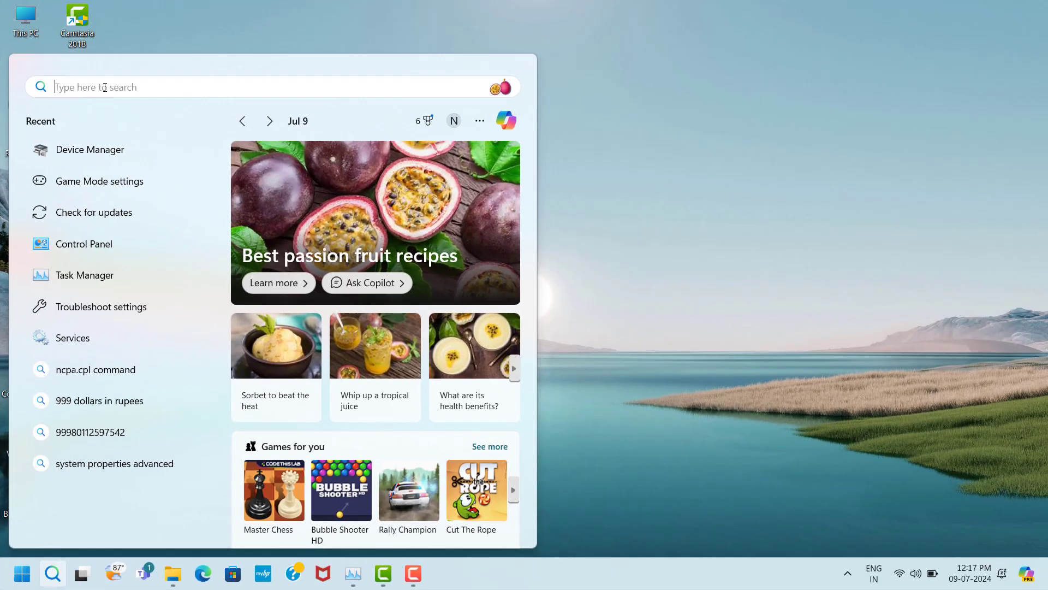
pyautogui.write('che')
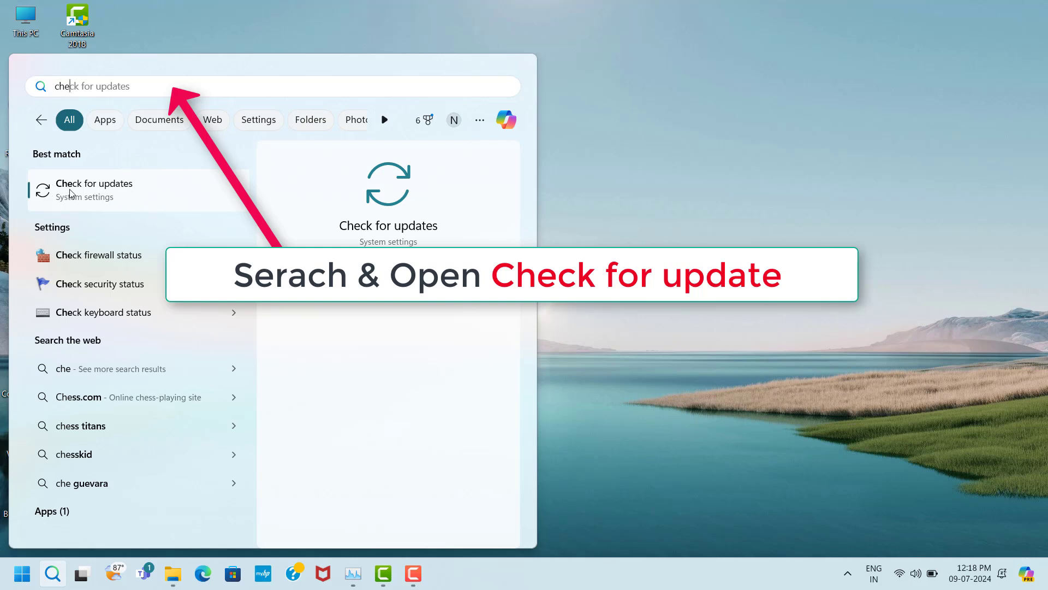
pyautogui.click(155, 192)
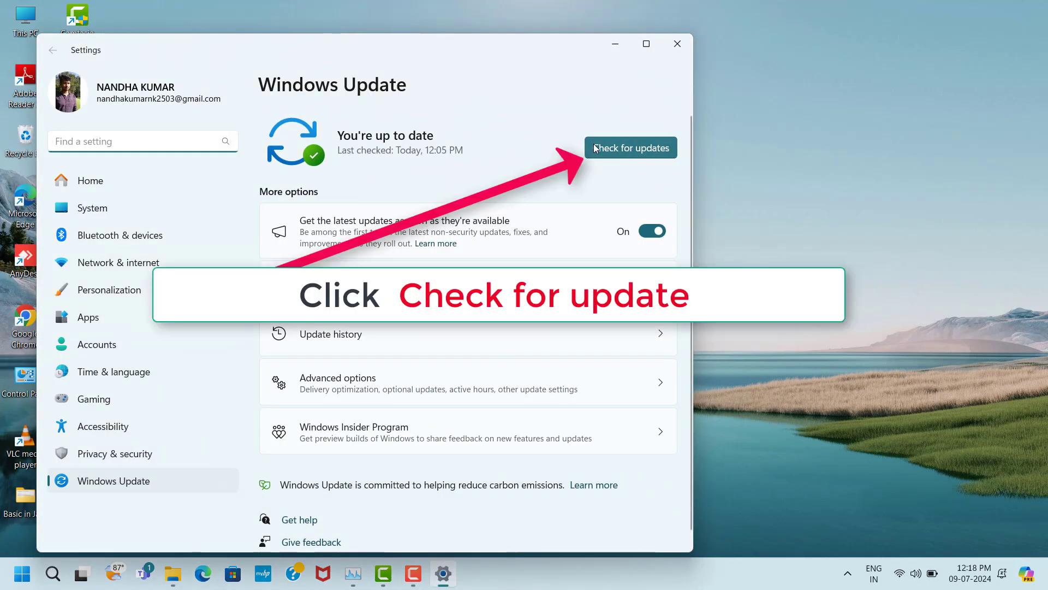
pyautogui.click(652, 154)
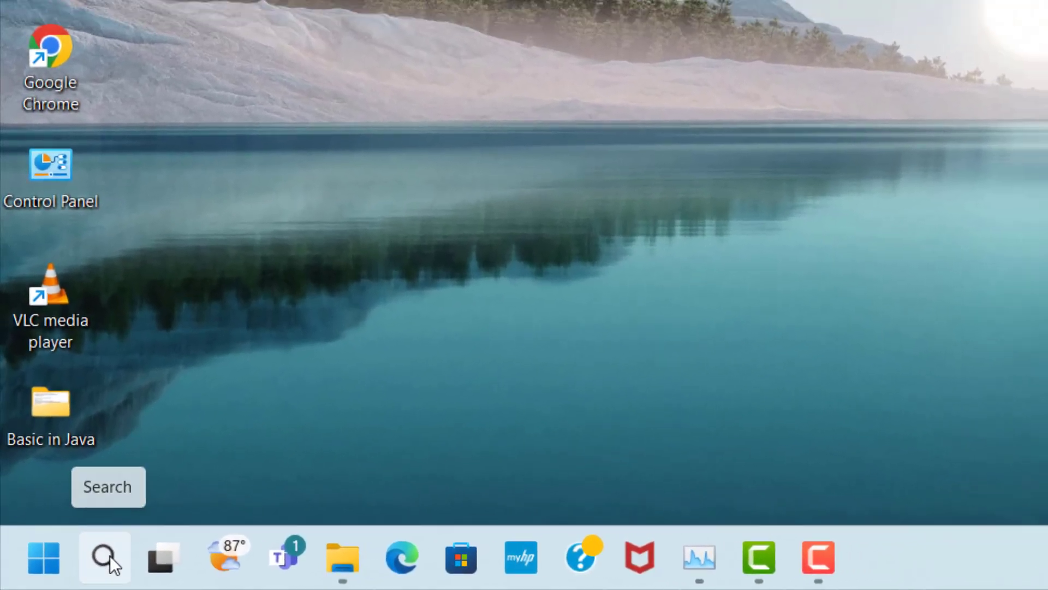
# Search Windows for the Game Mode settings, open them and turn on Game Mode
pyautogui.click(116, 553)
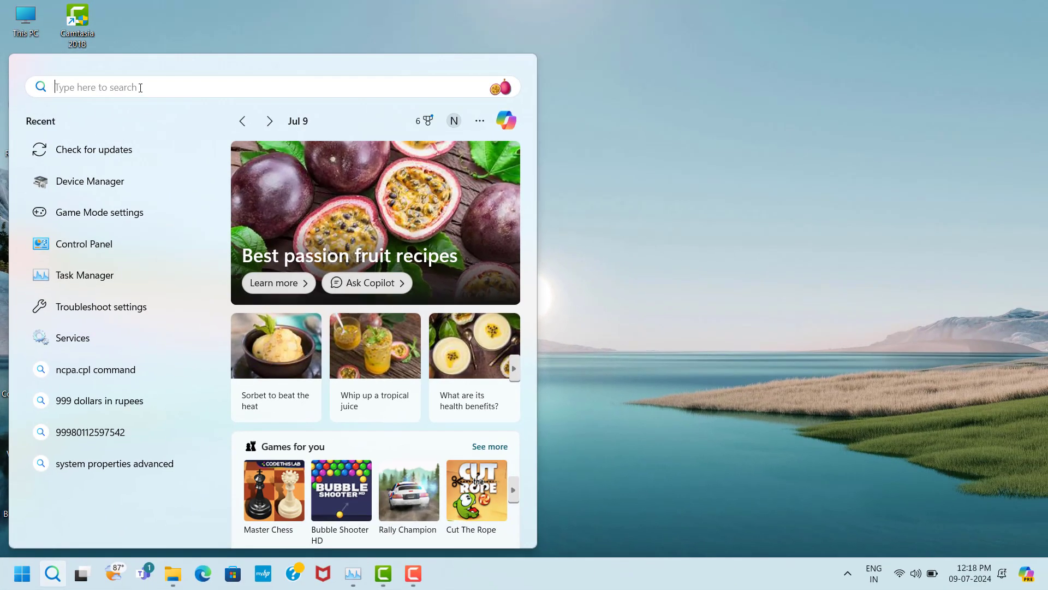
pyautogui.write('game')
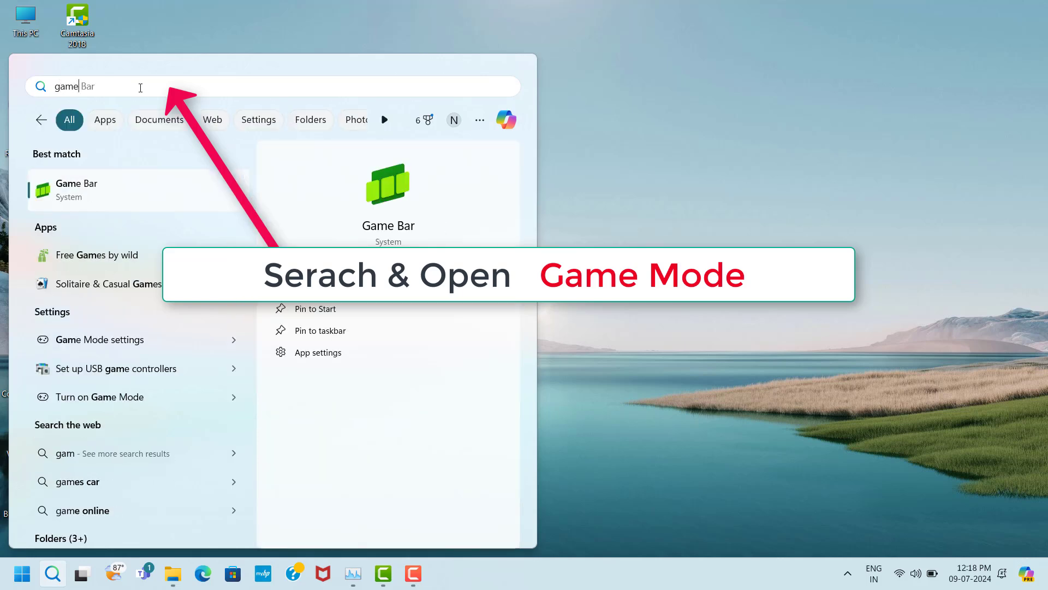
pyautogui.write(' m')
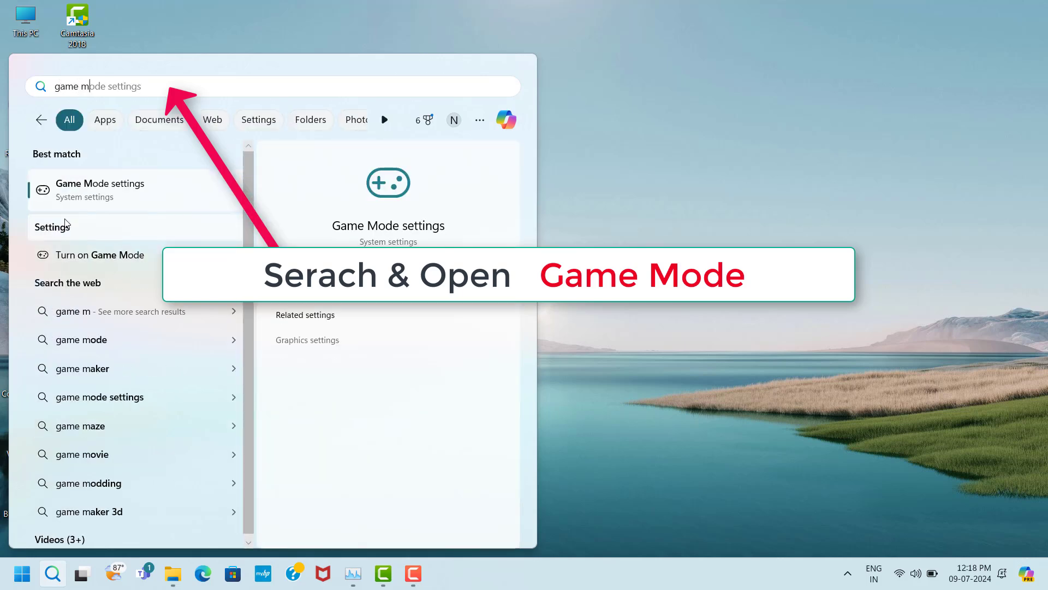
pyautogui.click(147, 191)
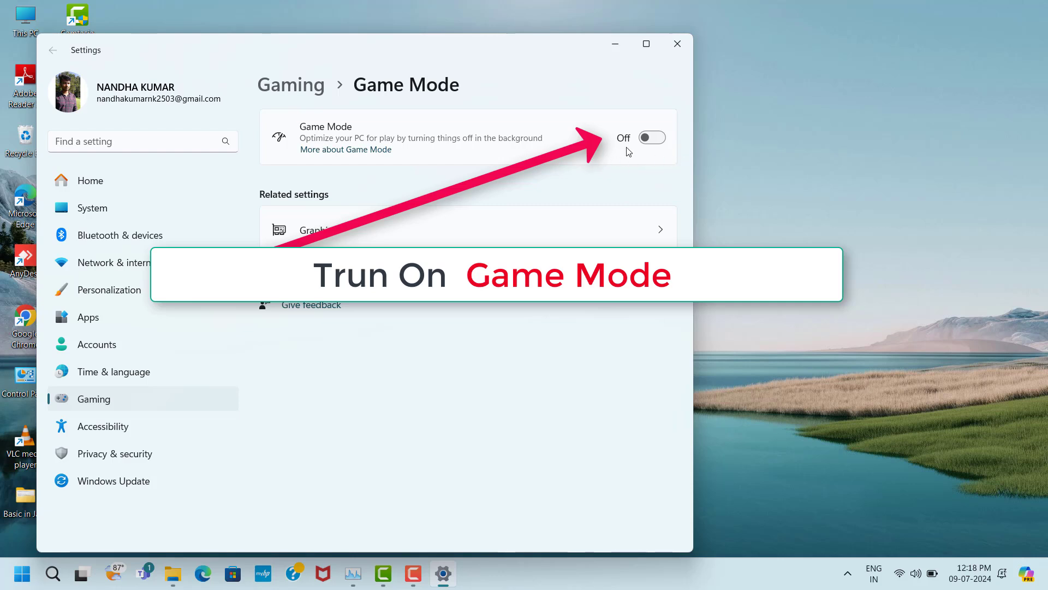
pyautogui.click(656, 139)
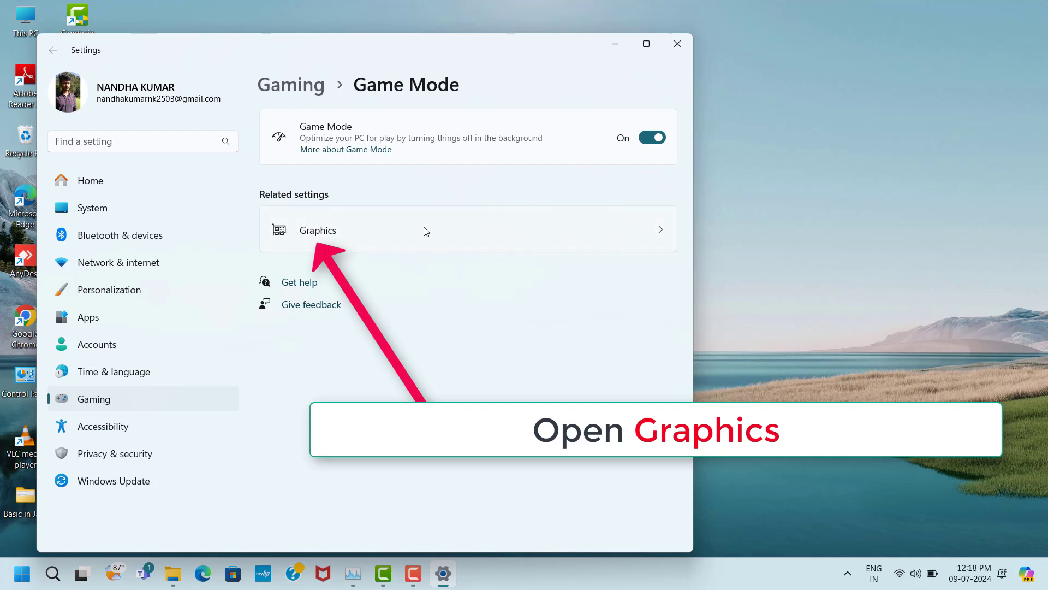
# Open the default graphics settings from the related Graphics page and turn on optimizations for windowed games
pyautogui.click(450, 236)
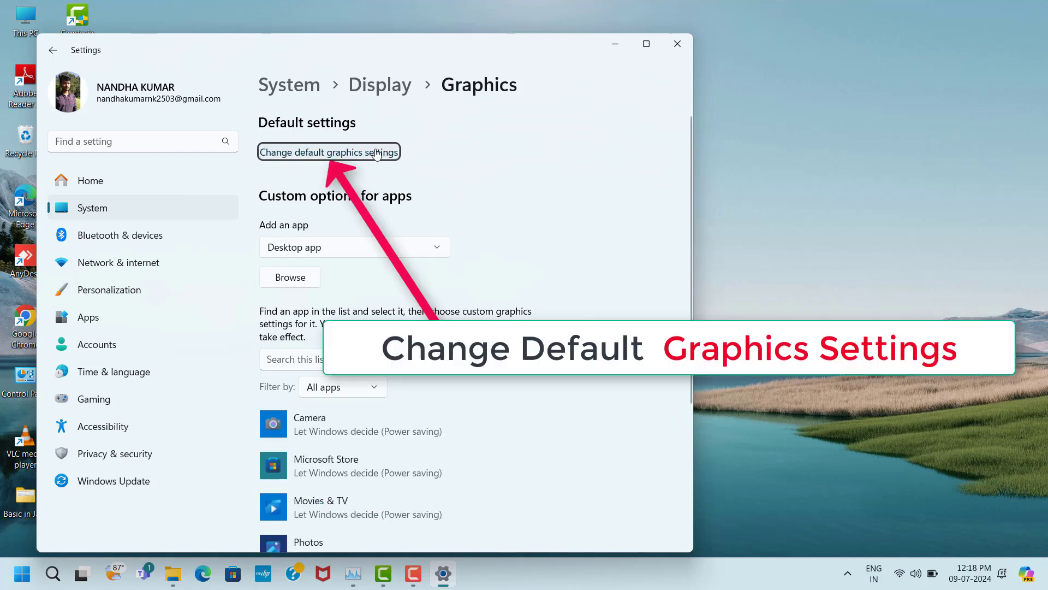
pyautogui.click(328, 154)
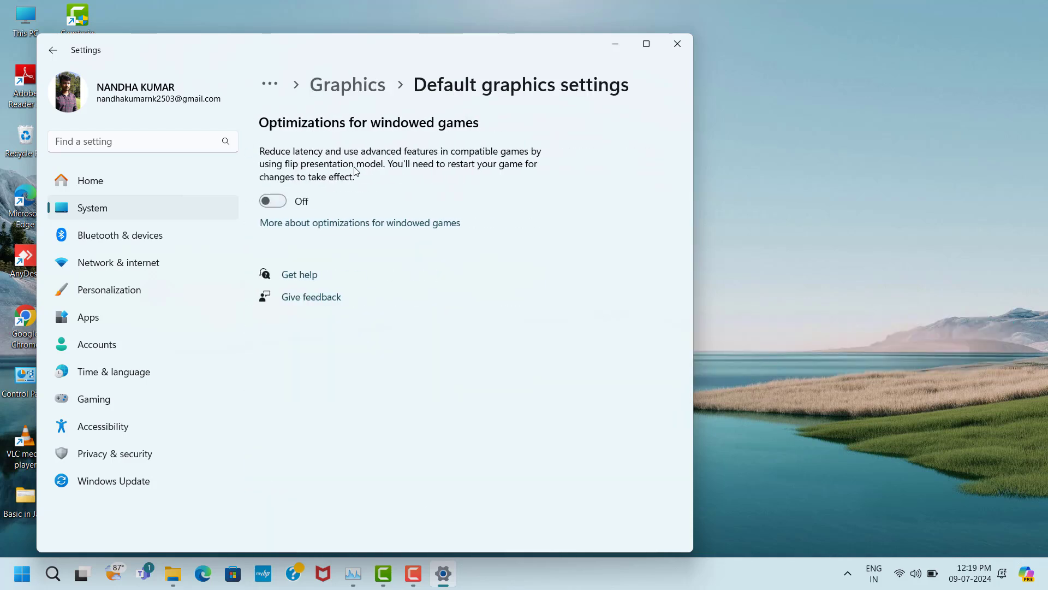
pyautogui.click(280, 203)
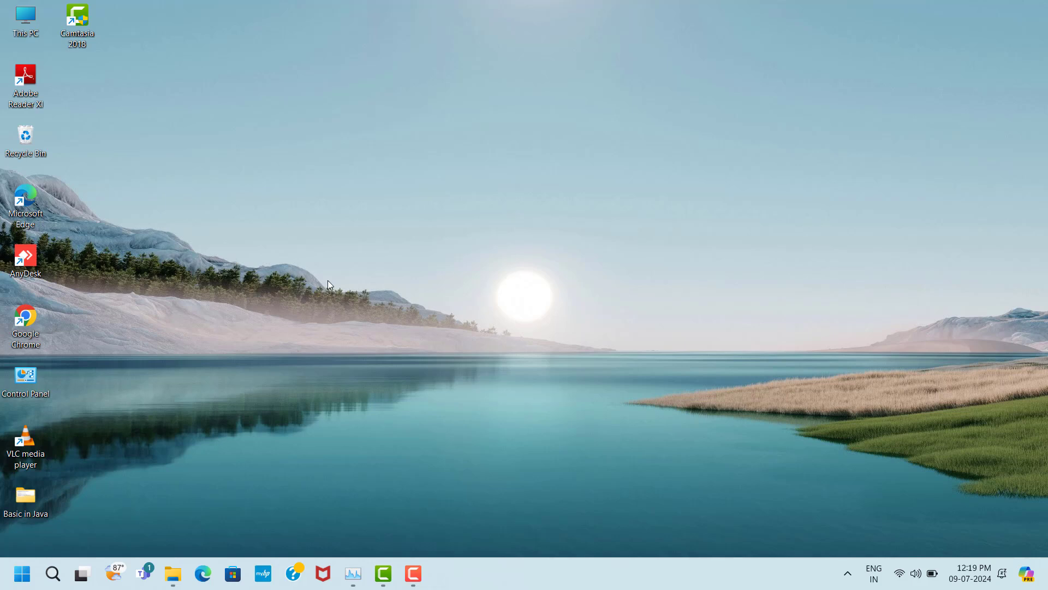
# Switch to Google Chrome and search Google for "directx setup"
pyautogui.doubleClick(26, 320)
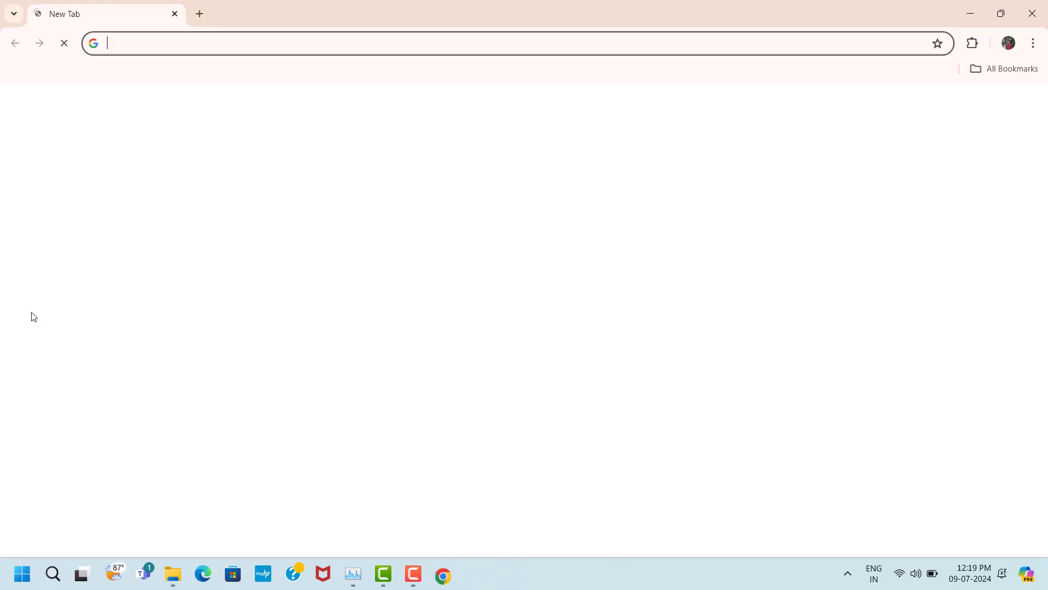
pyautogui.click(390, 308)
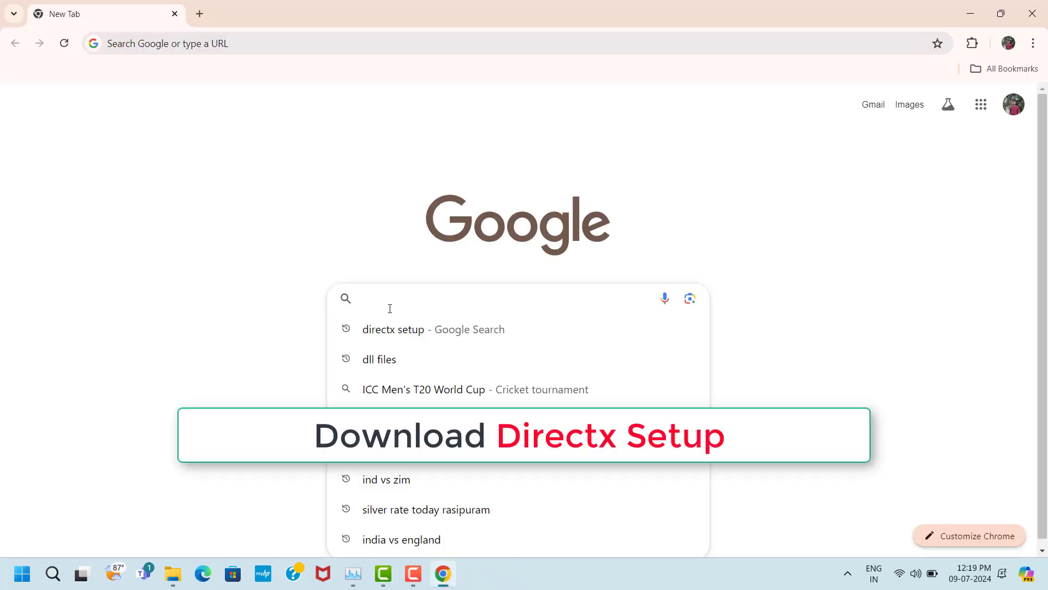
pyautogui.write('directx setup')
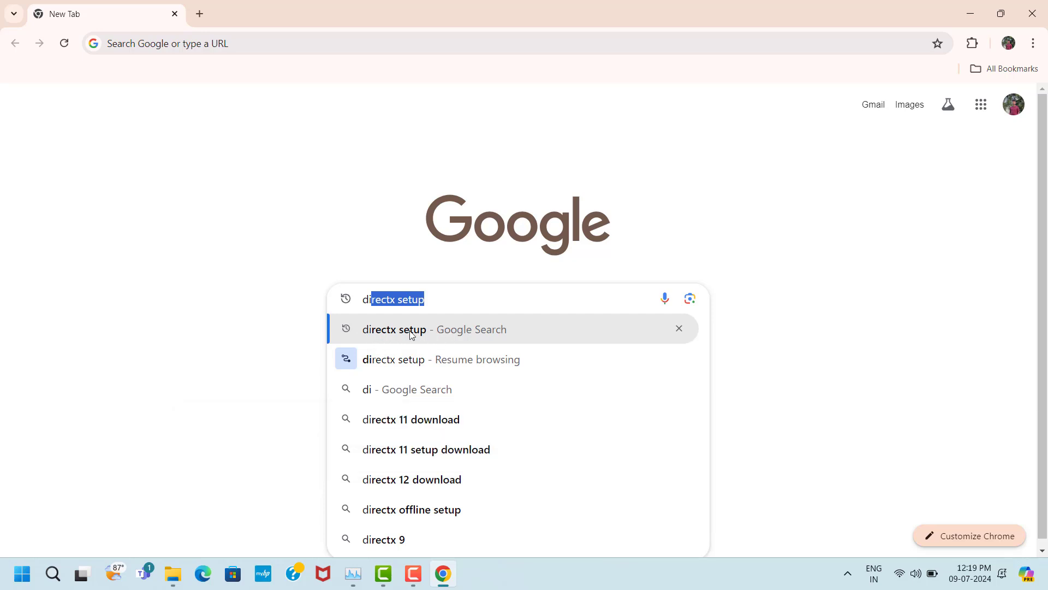
pyautogui.click(412, 334)
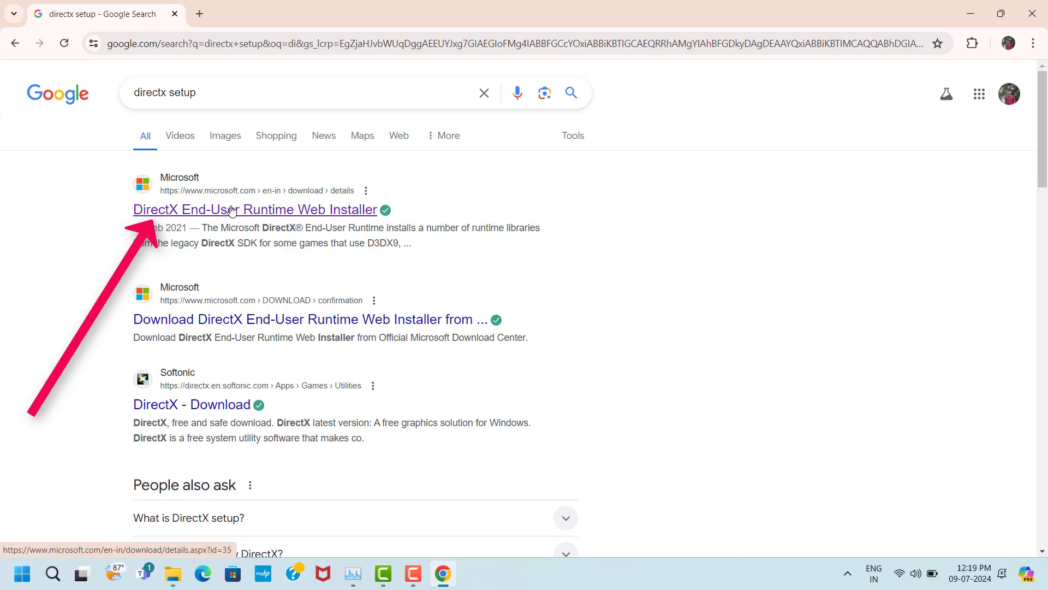
# Download the DirectX End-User Runtime Web Installer from Microsoft's download page and launch dxwebsetup.exe
pyautogui.click(282, 211)
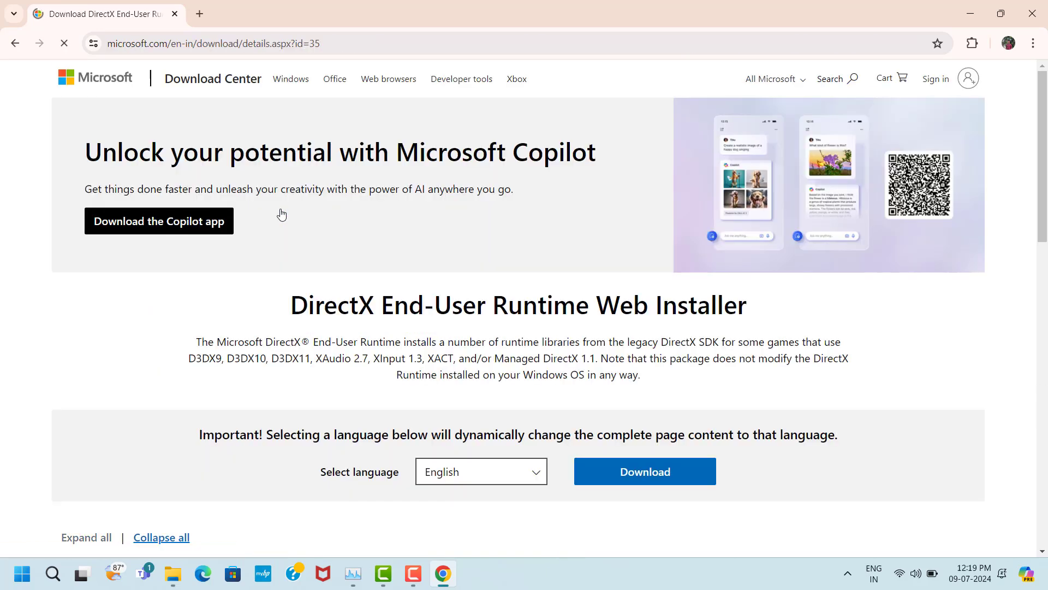
pyautogui.scroll(-5, 494, 282)
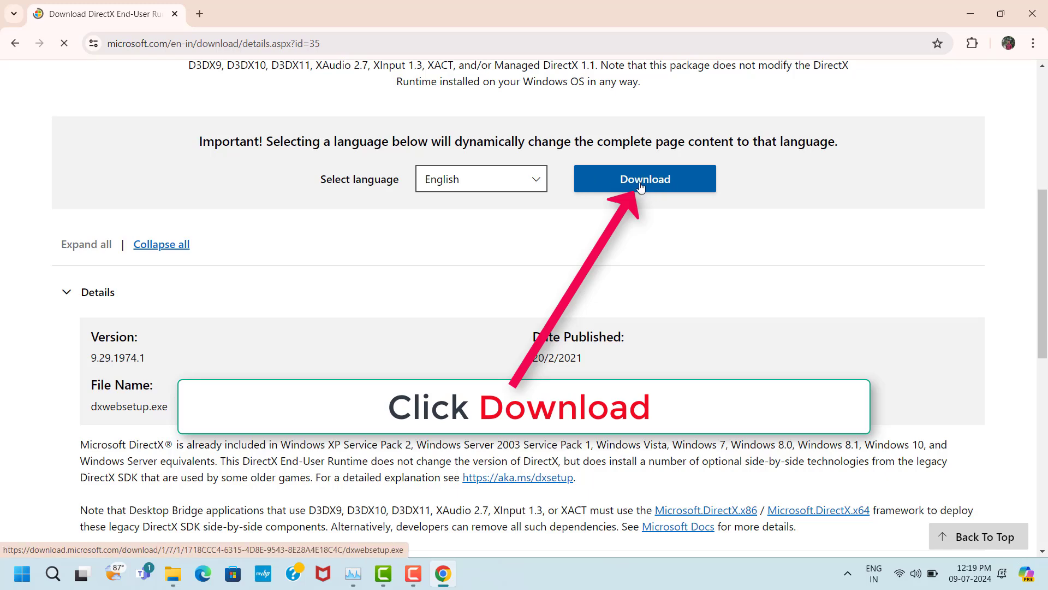
pyautogui.click(618, 188)
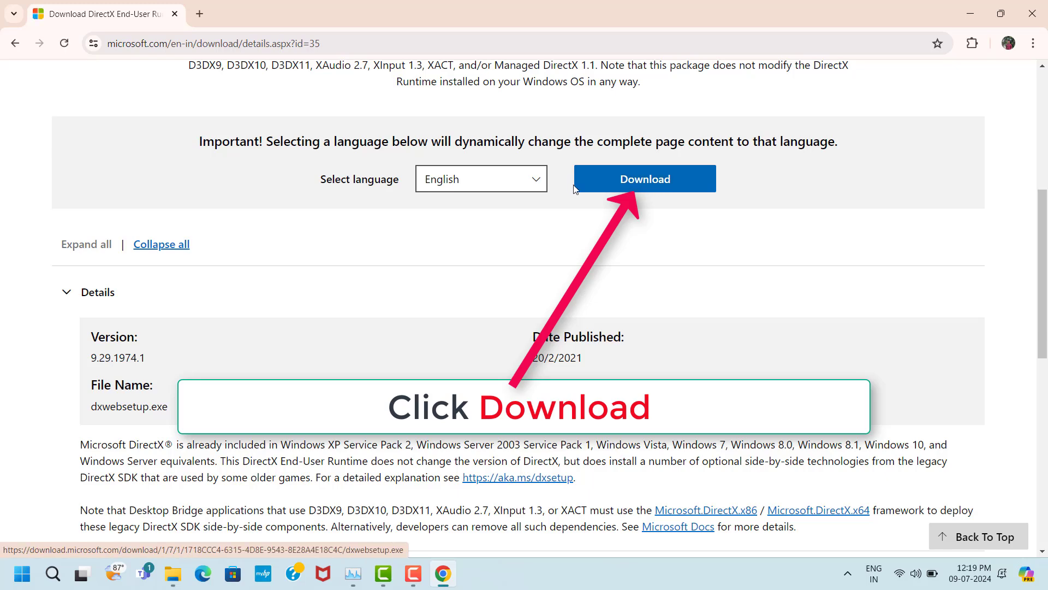
pyautogui.click(675, 186)
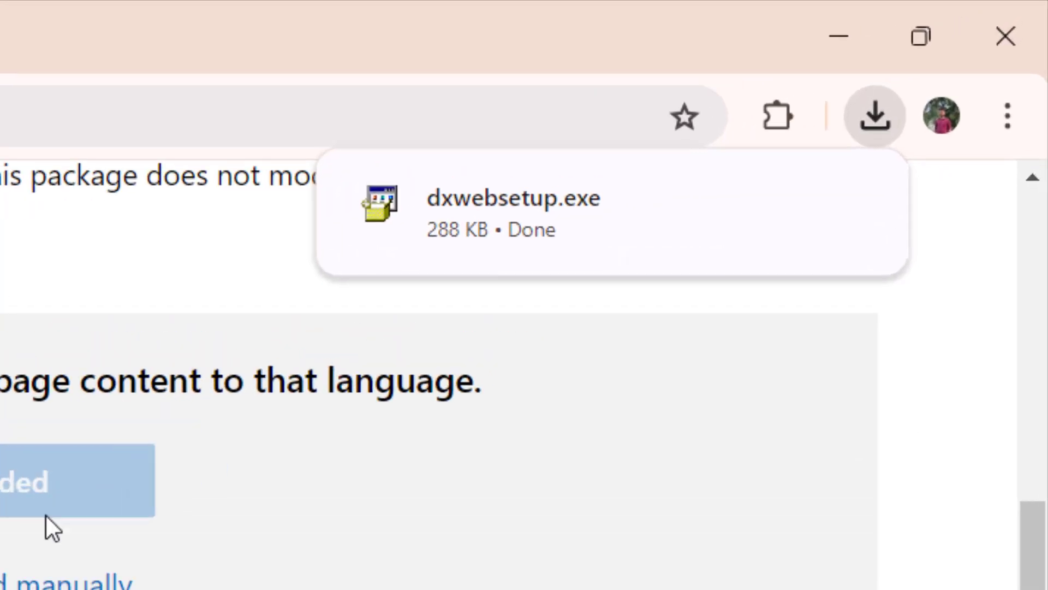
pyautogui.moveTo(959, 110)
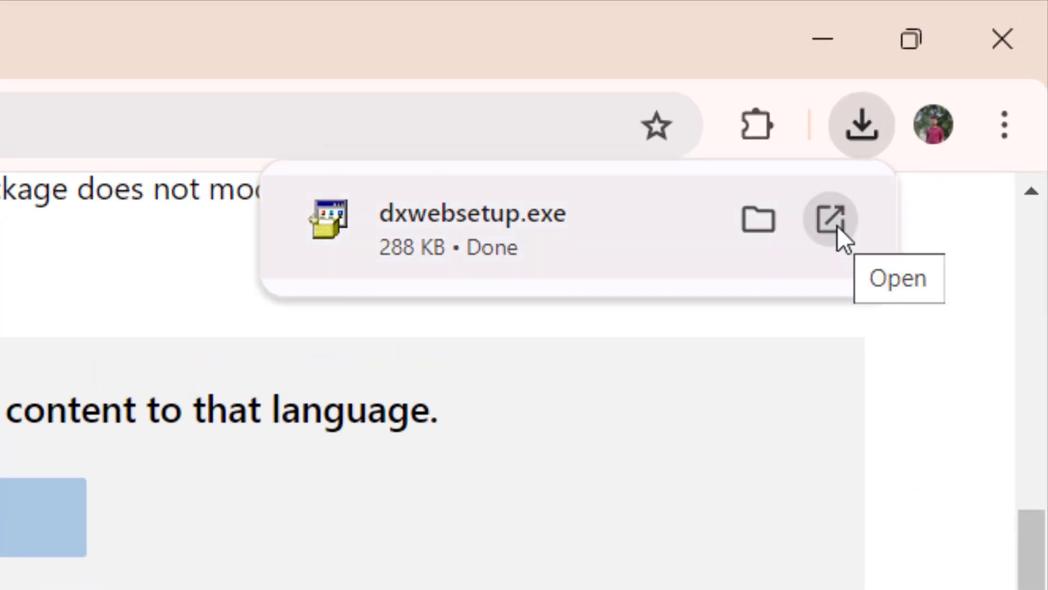
pyautogui.click(838, 226)
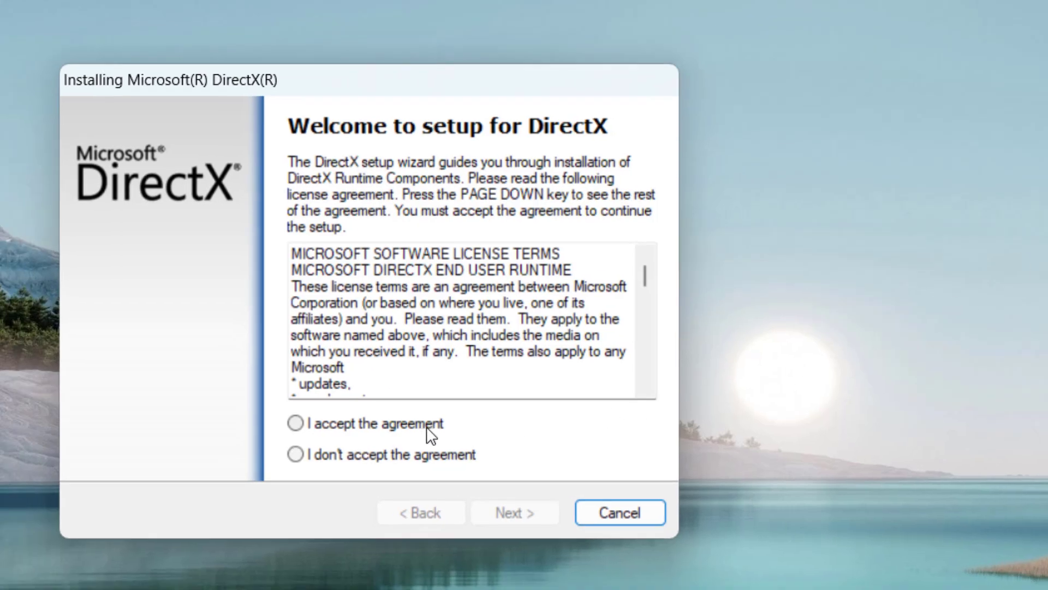
# Accept the DirectX license agreement and proceed through the setup wizard to install the DirectX runtime components
pyautogui.click(295, 423)
pyautogui.click(526, 510)
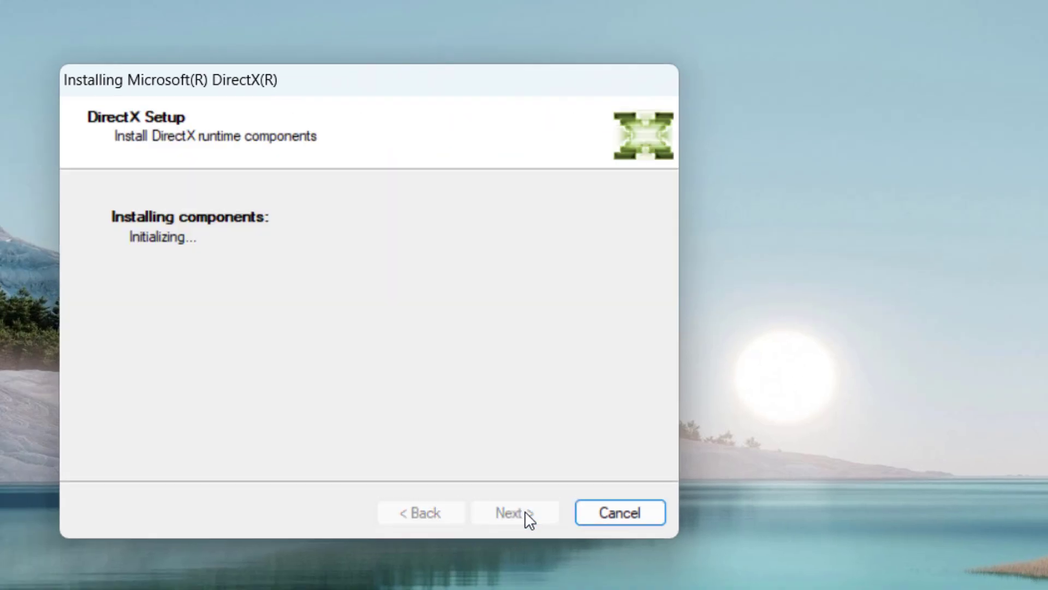
pyautogui.click(538, 516)
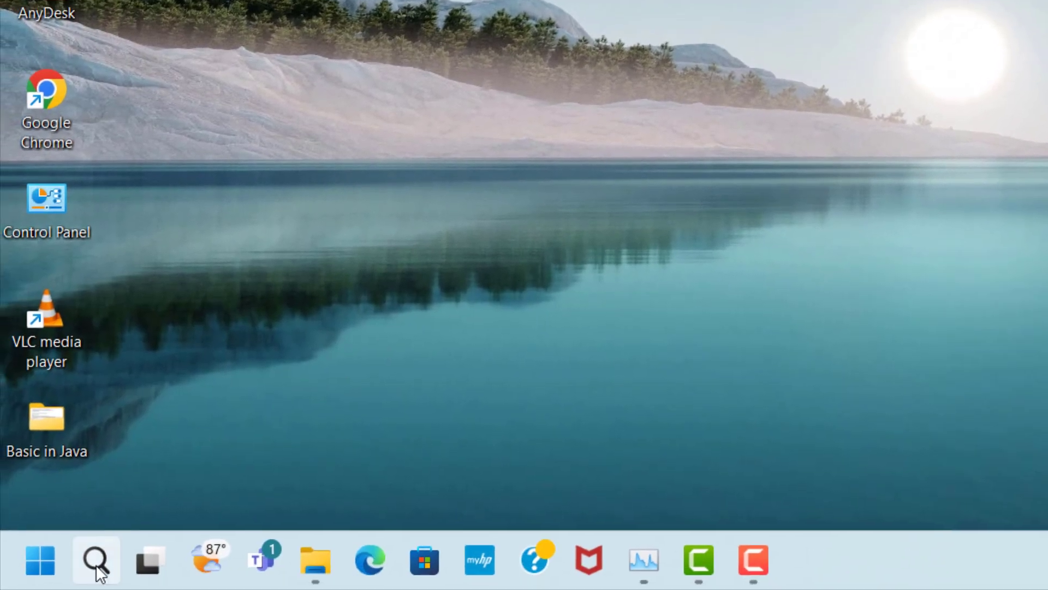
# Search Windows for "dev", open Device Manager and select Intel(R) Iris(R) Xe Graphics among the display adapters
pyautogui.click(97, 568)
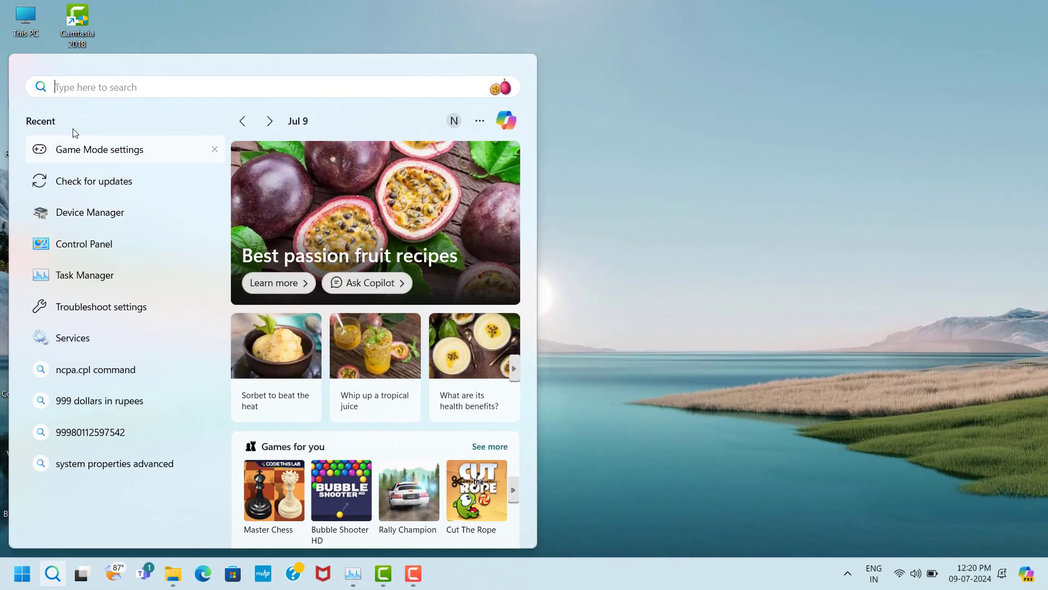
pyautogui.write('dev')
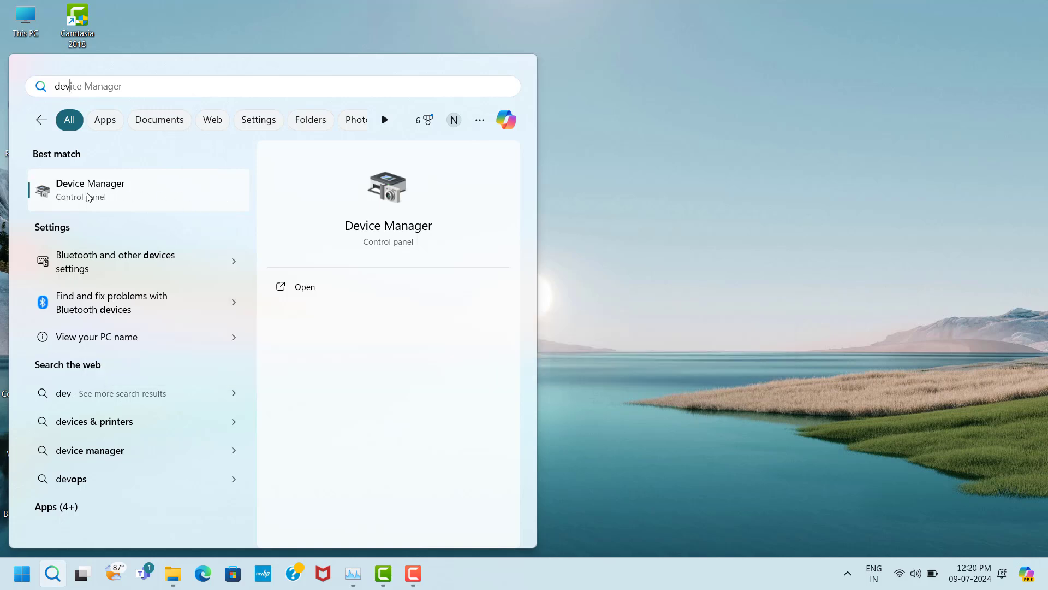
pyautogui.click(173, 197)
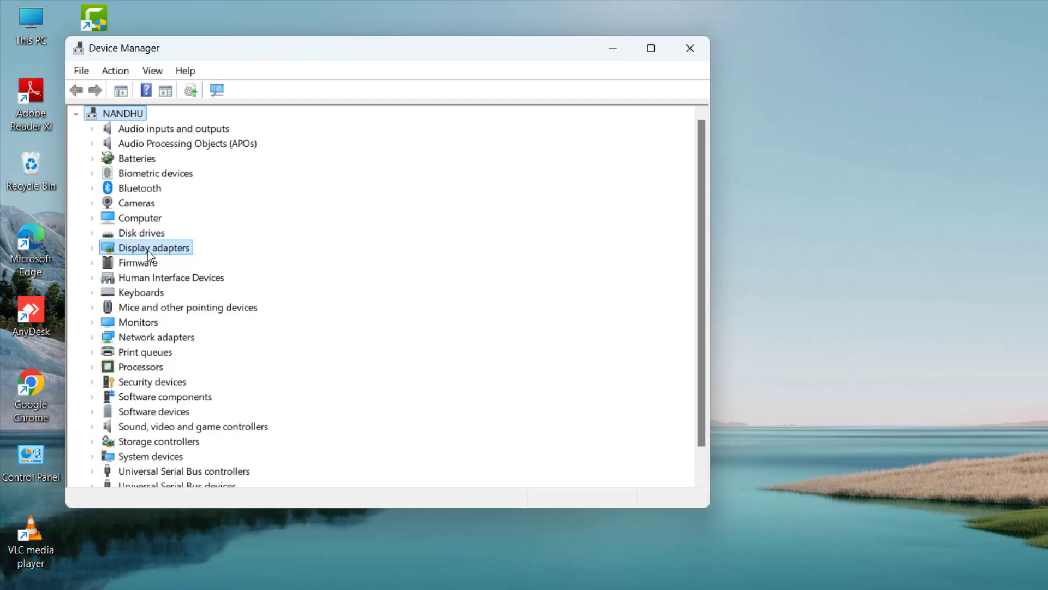
pyautogui.click(148, 251)
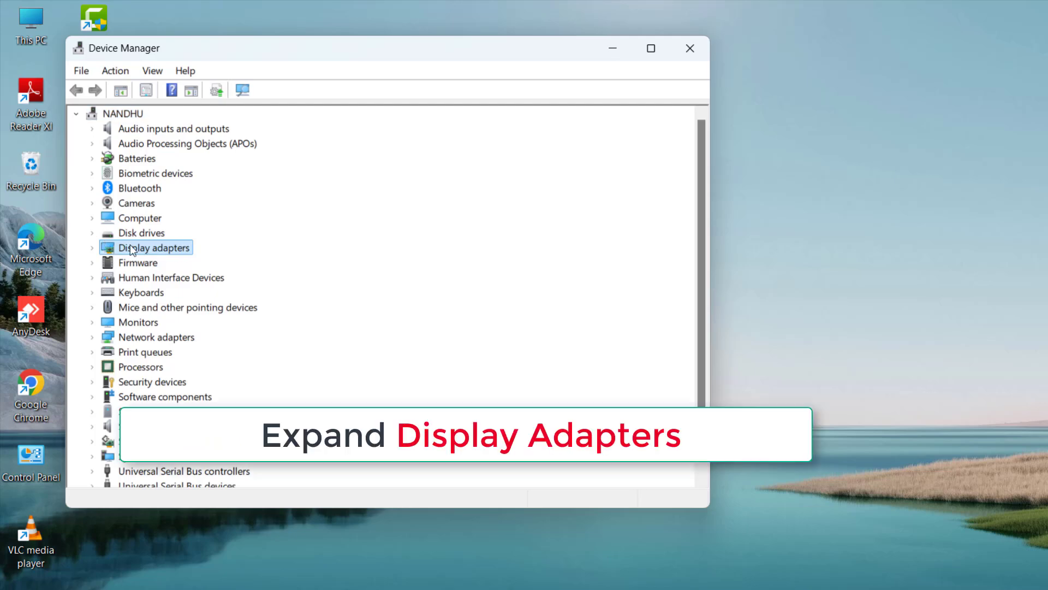
pyautogui.doubleClick(100, 248)
pyautogui.click(167, 264)
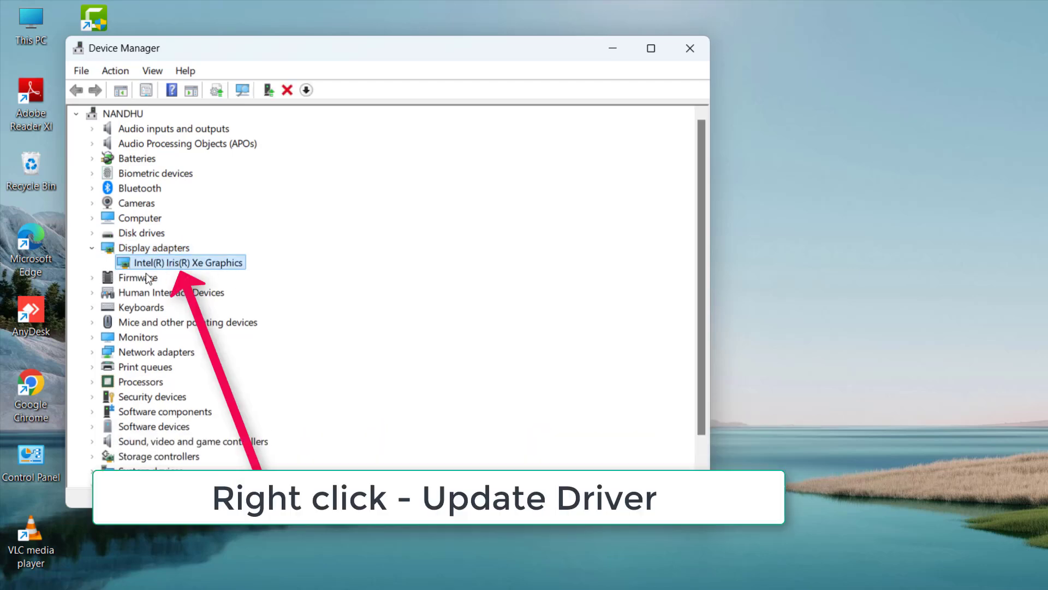
# Update the Intel(R) Iris(R) Xe Graphics driver manually, installing the driver of that name from the list of available drivers on the computer
pyautogui.rightClick(230, 262)
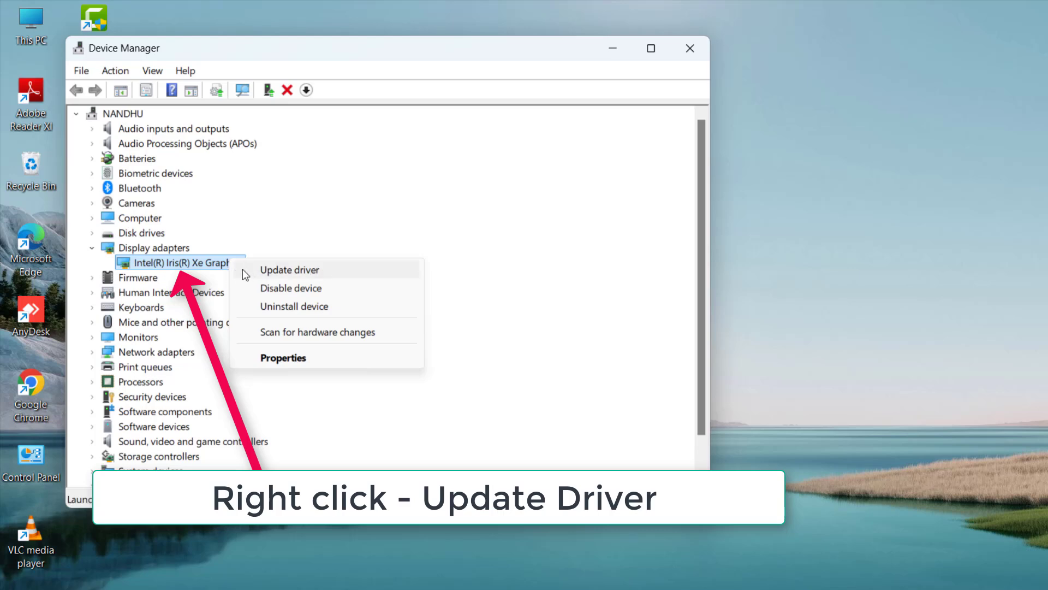
pyautogui.click(314, 277)
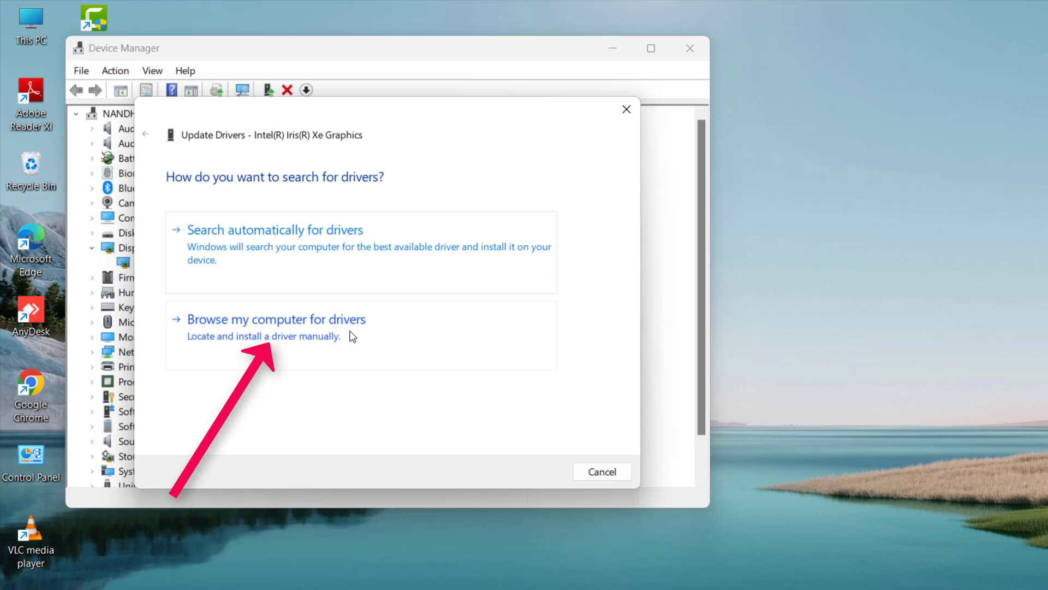
pyautogui.click(308, 339)
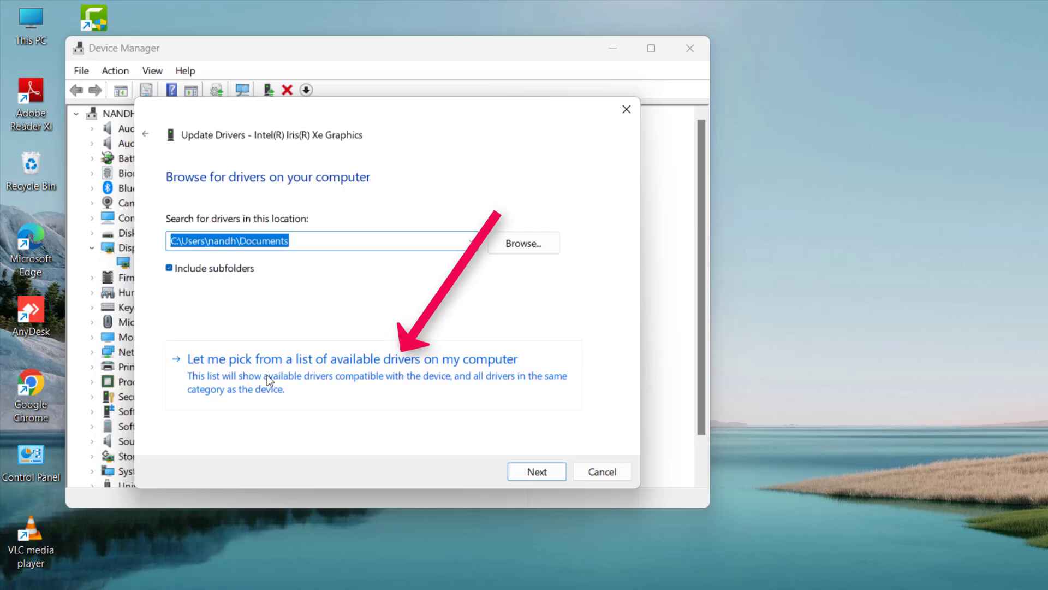
pyautogui.click(424, 385)
pyautogui.click(192, 323)
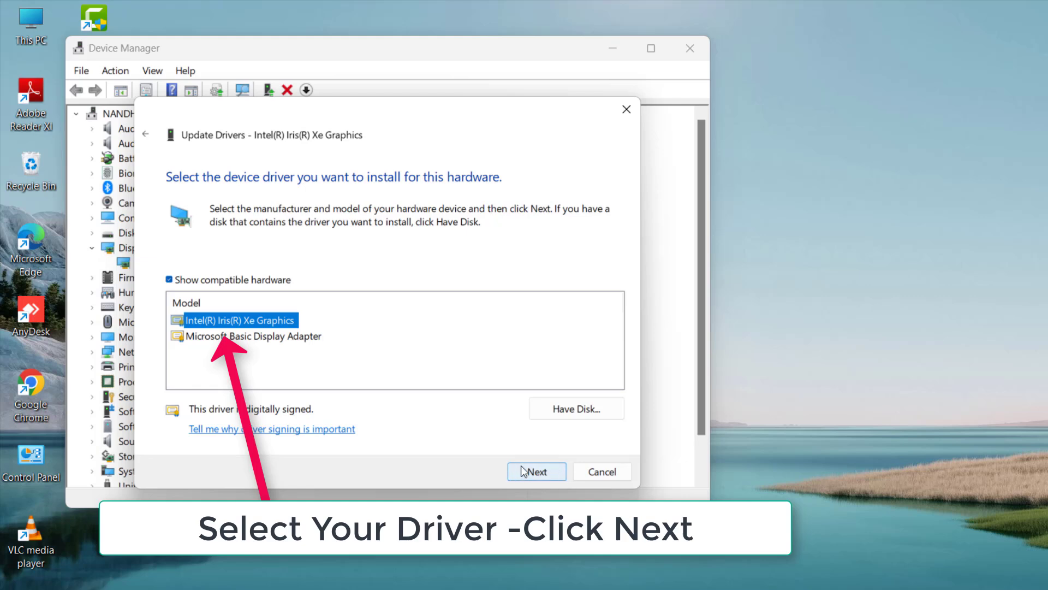
pyautogui.click(565, 470)
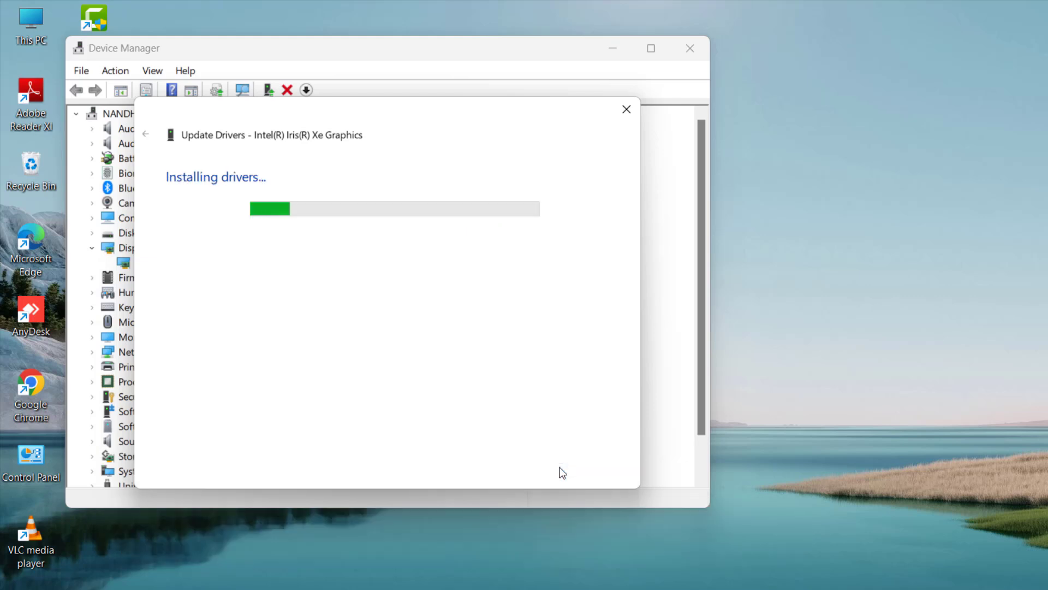